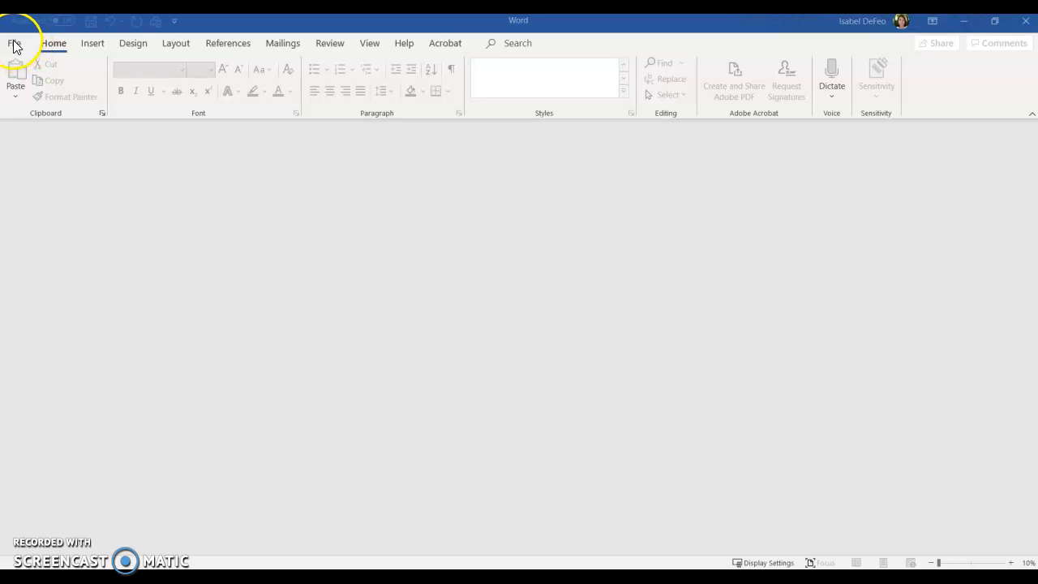
Create a new blank document.
{"action": "left_click", "coordinate": [15, 44]}
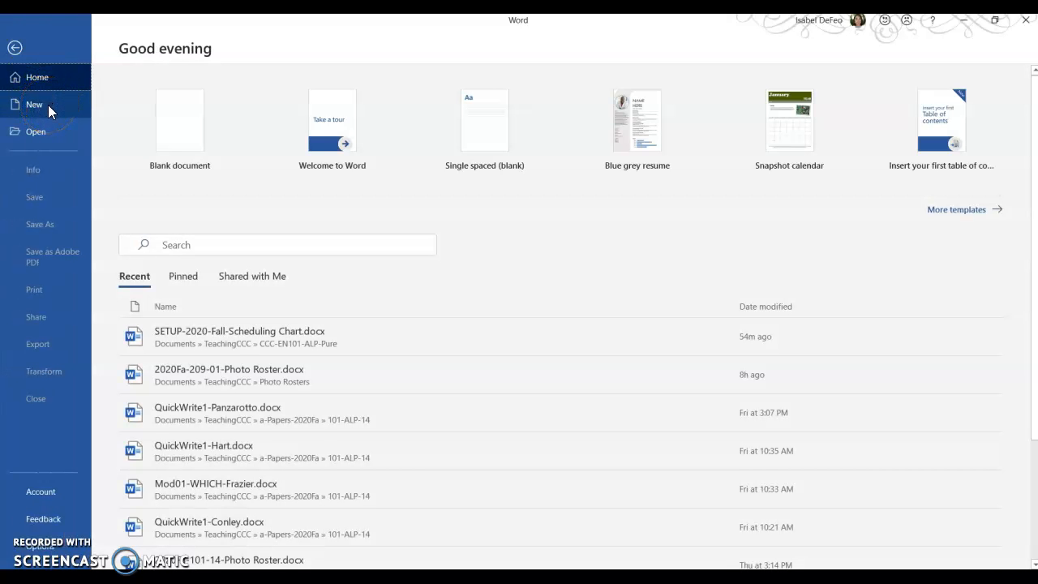
{"action": "left_click", "coordinate": [47, 105]}
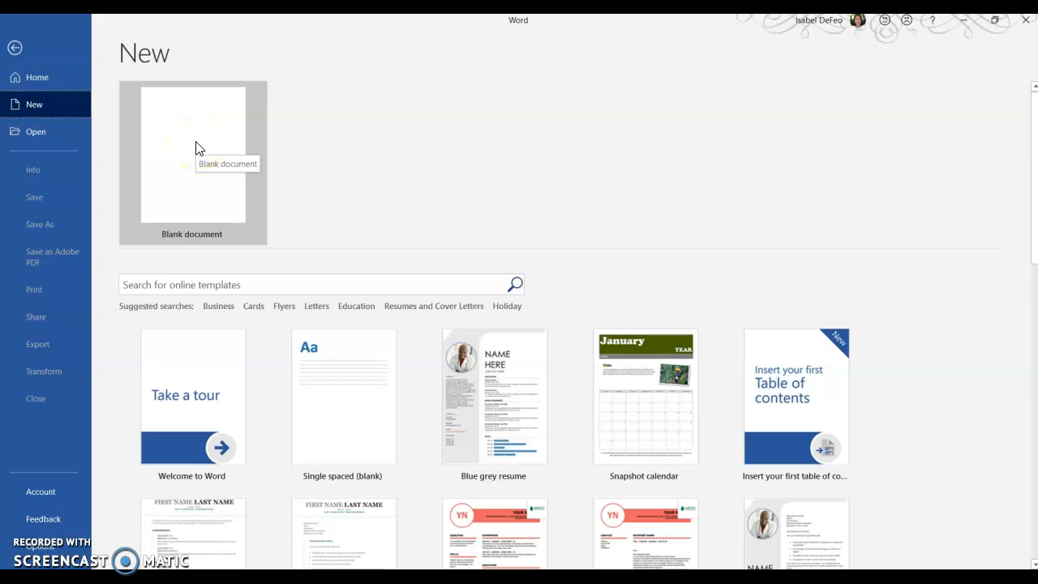
{"action": "left_click", "coordinate": [196, 148]}
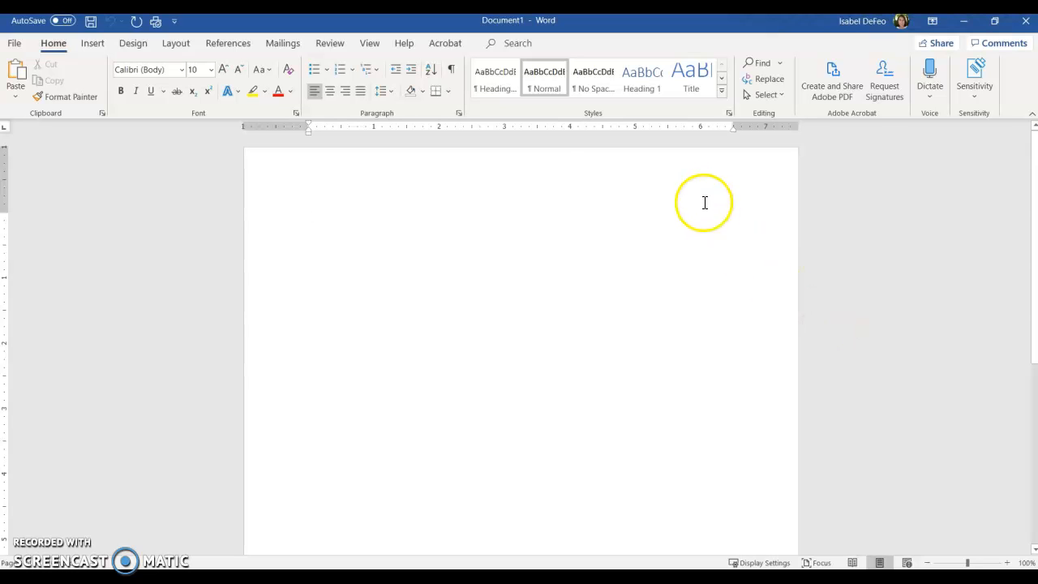
Set the document's text font to Times New Roman at size 12.
{"action": "left_click", "coordinate": [182, 71]}
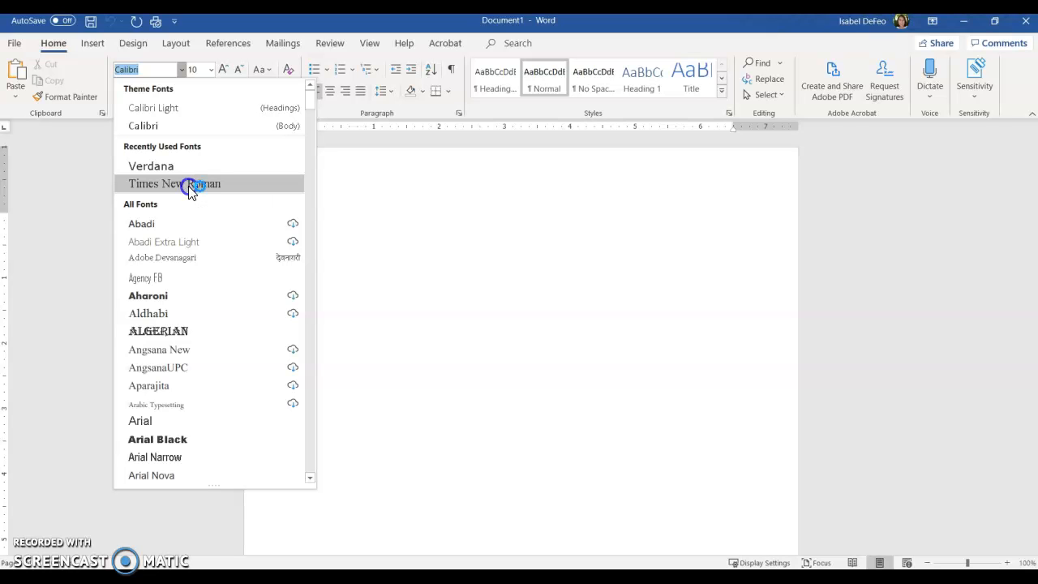
{"action": "left_click", "coordinate": [188, 185]}
{"action": "left_click", "coordinate": [213, 70]}
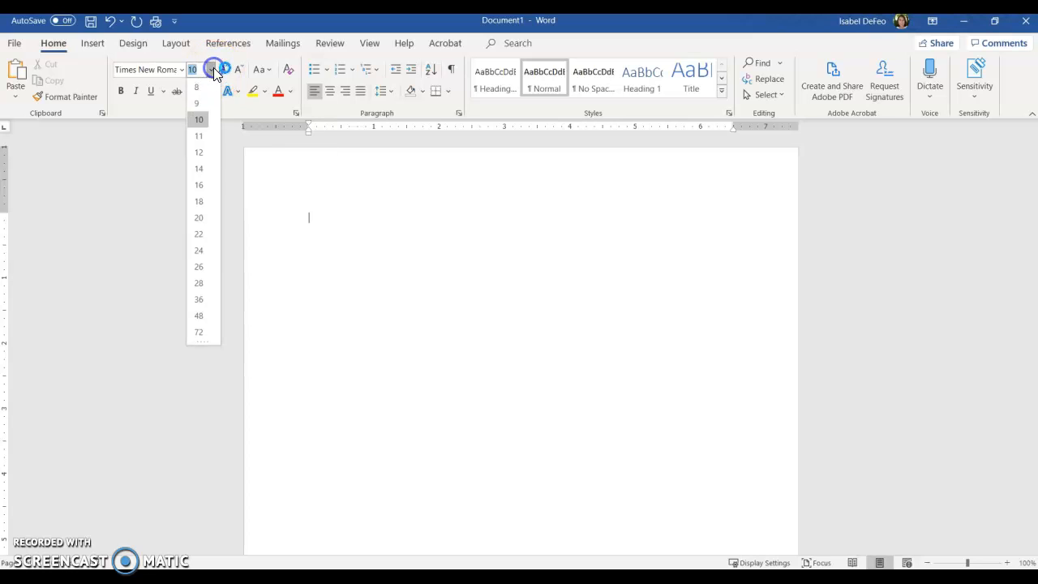
{"action": "left_click", "coordinate": [203, 152]}
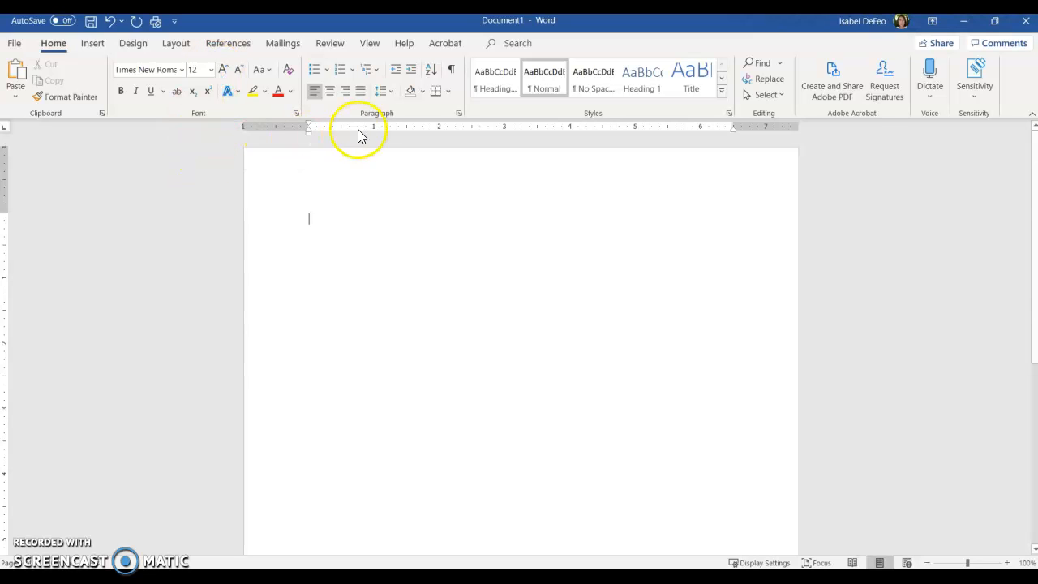
Set the paragraph spacing to 0 pt after and the line spacing to Double.
{"action": "left_click", "coordinate": [393, 91]}
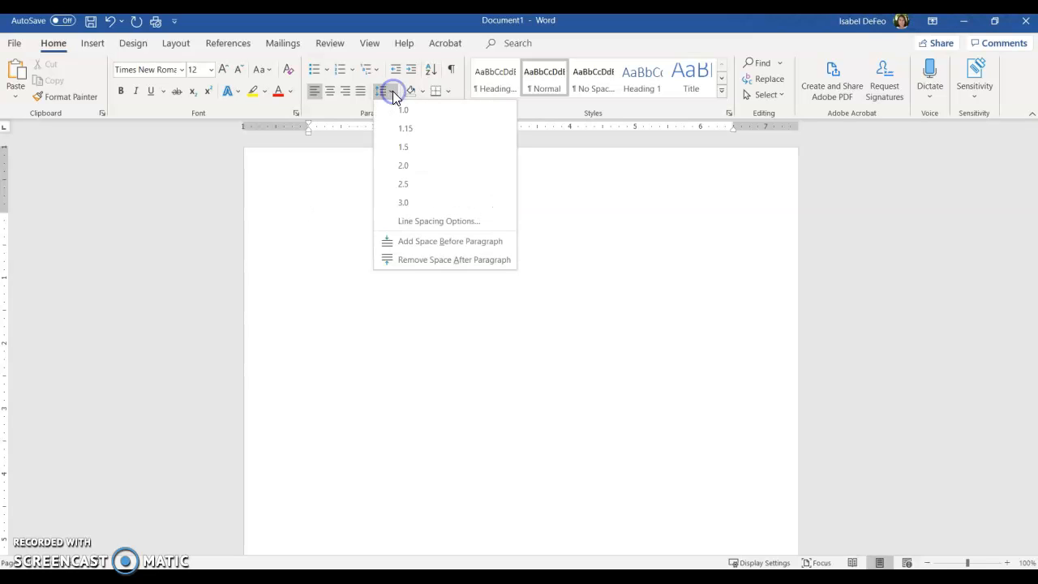
{"action": "left_click", "coordinate": [422, 221]}
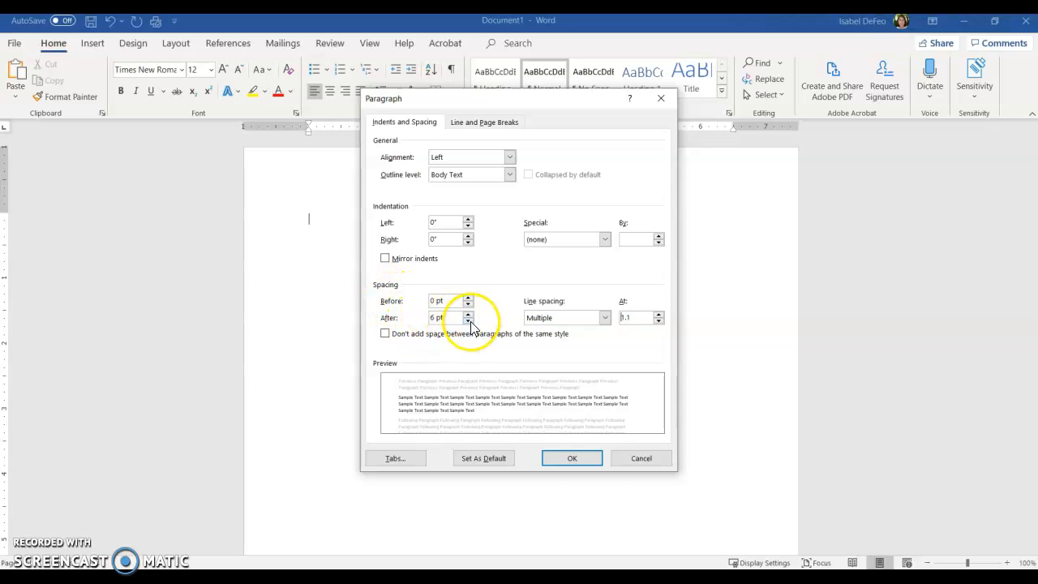
{"action": "left_click", "coordinate": [468, 321]}
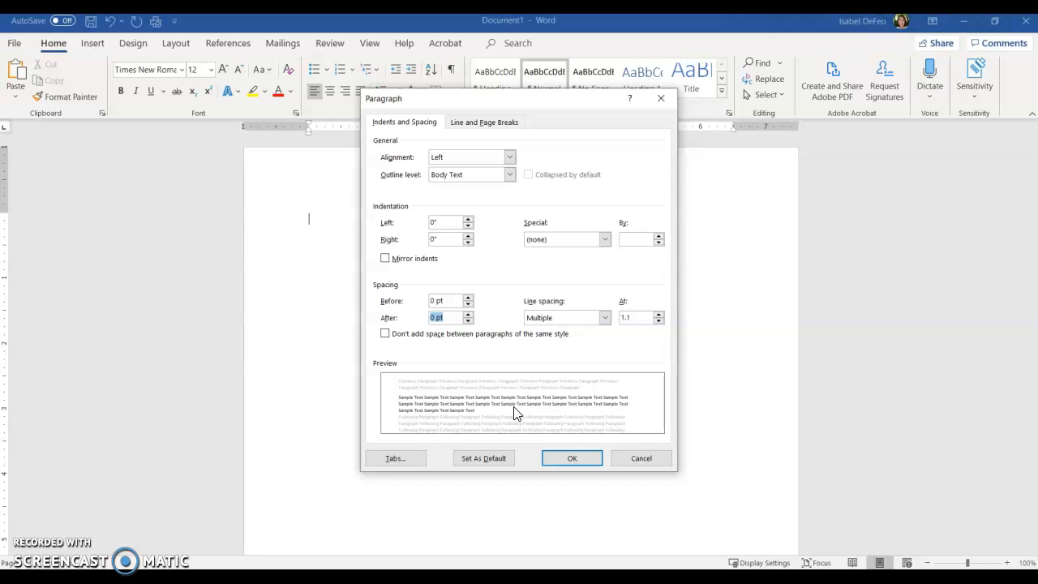
{"action": "left_click", "coordinate": [604, 318]}
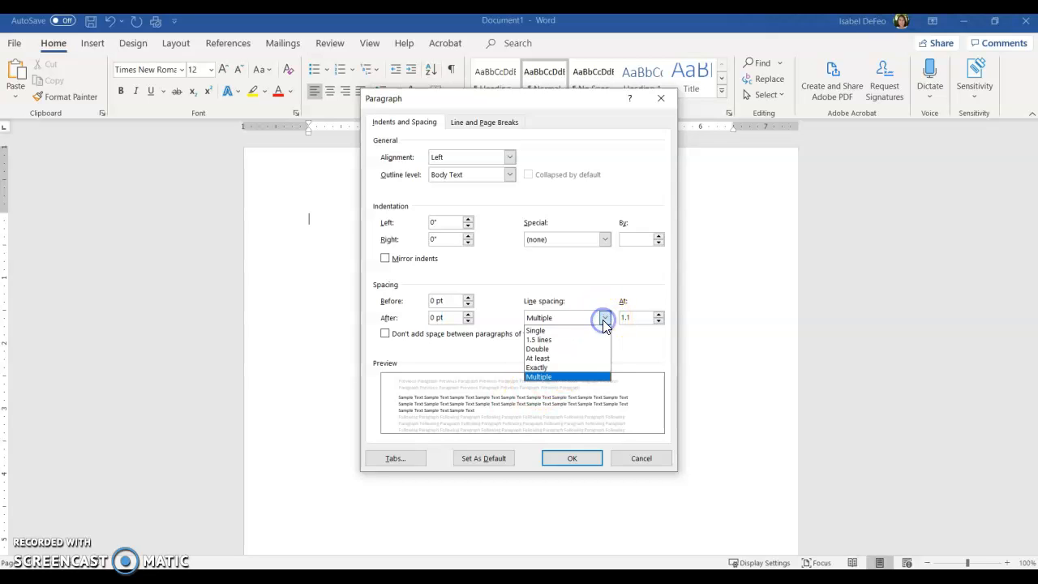
{"action": "left_click", "coordinate": [579, 357]}
{"action": "left_click", "coordinate": [583, 459]}
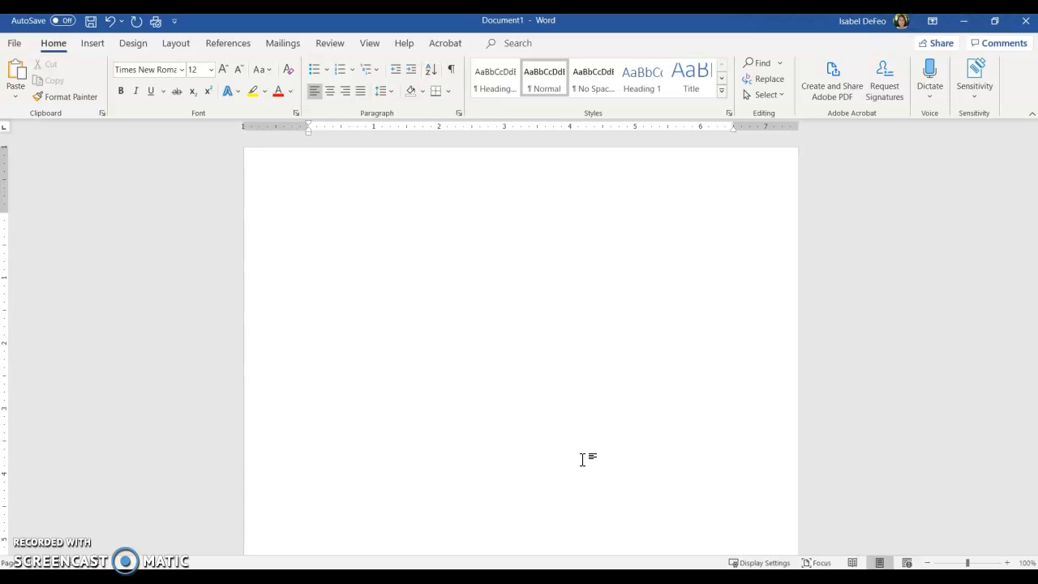
Start the paper's heading with the line "Your Name" and the instructor's title and name on the line below.
{"action": "type", "text": "Your Name"}
{"action": "type", "text": "Mrs. De"}
{"action": "type", "text": "Feo "}
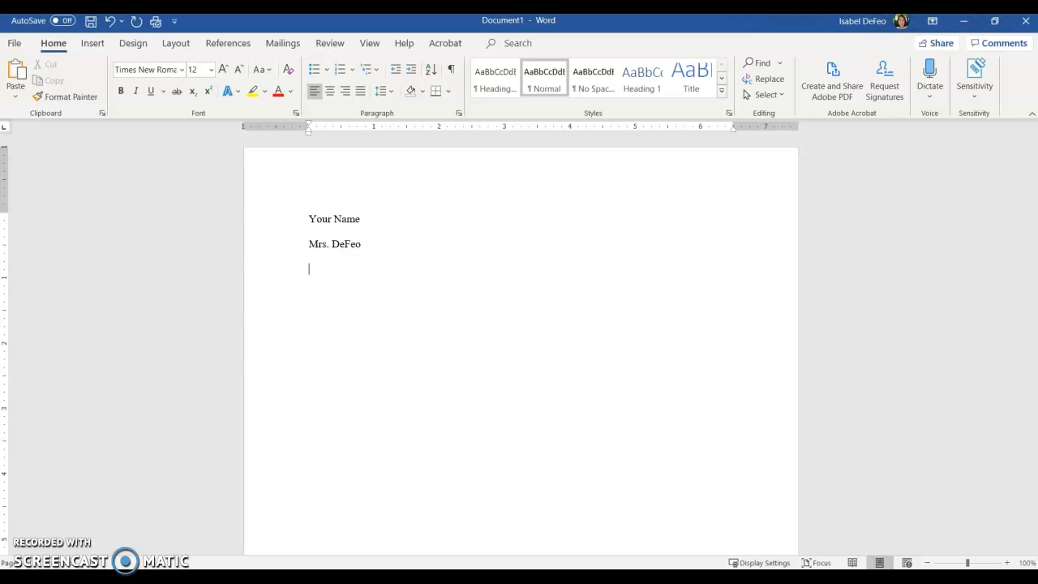
{"action": "type", "text": "English 101"}
Complete the heading with the lines "English 101 / 3-Paragraph Essay" and "September 8, 2020".
{"action": "type", "text": "/"}
{"action": "type", "text": "3-Paragraph Essay "}
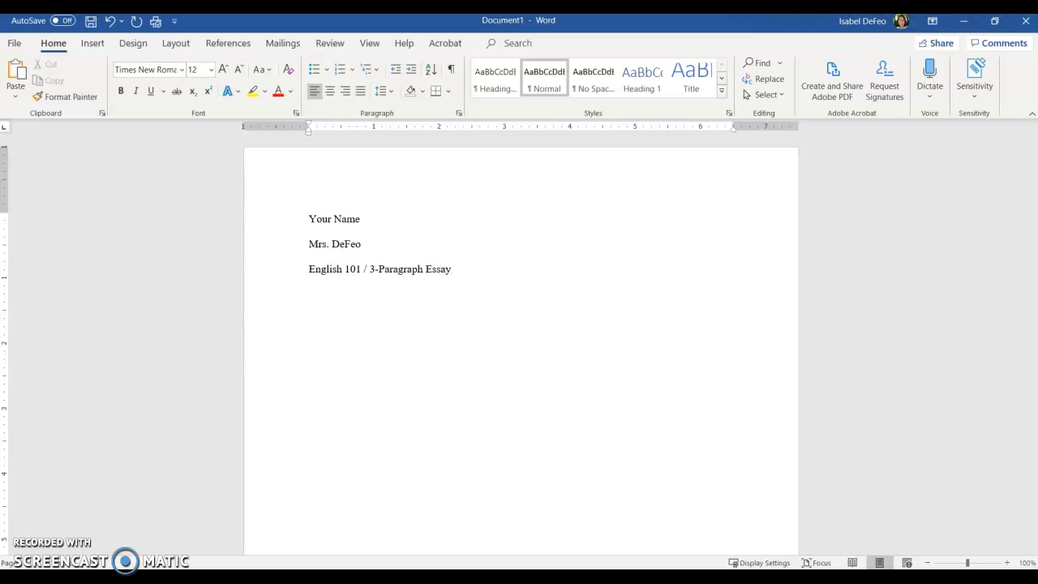
{"action": "type", "text": "September "}
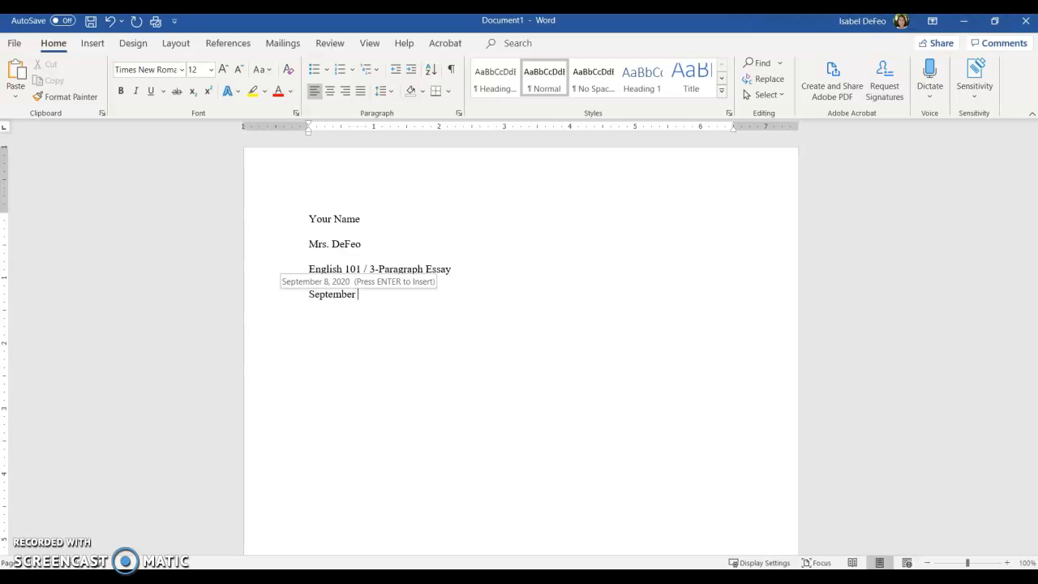
{"action": "type", "text": "8, 2020"}
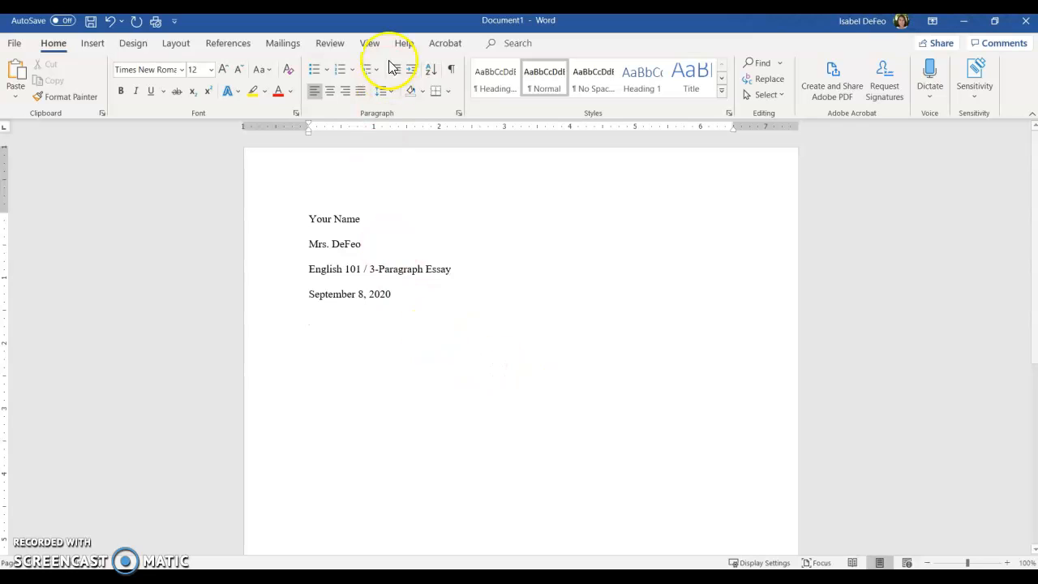
Add the centered title "Star Wars: A New Hope" on the line below the date.
{"action": "left_click", "coordinate": [327, 91]}
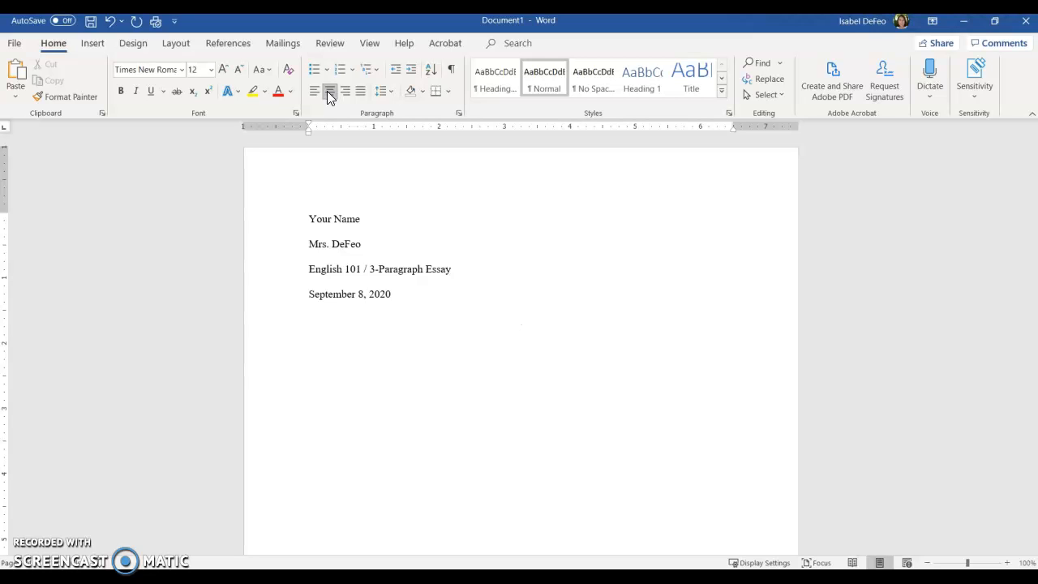
{"action": "type", "text": "Star Wars: A New Hope"}
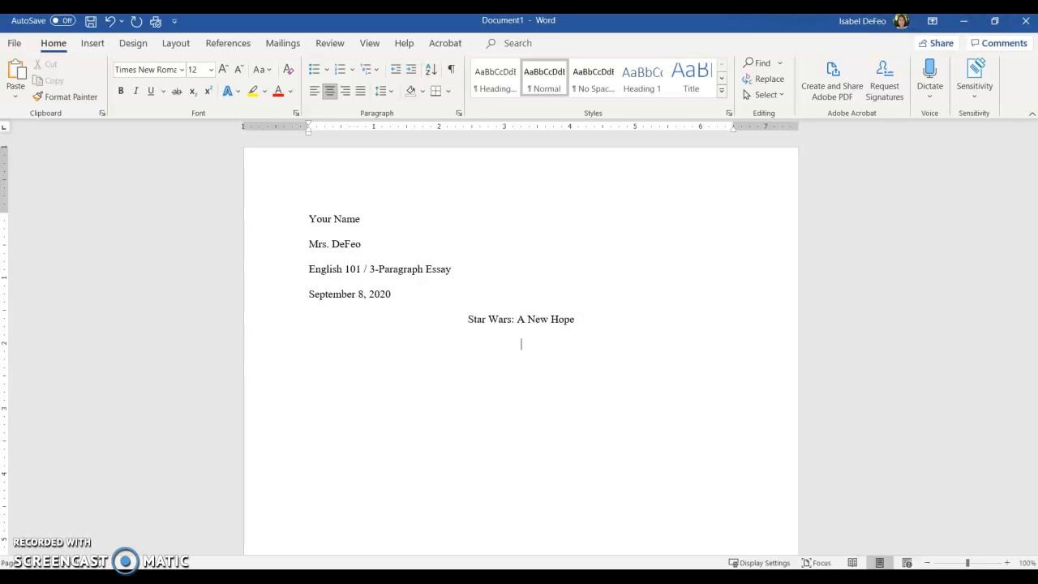
Below the title, write a left-aligned, indented paragraph: "This is an introduction paragraph. I will write a bunch here. And I will end with the thesis.".
{"action": "left_click", "coordinate": [313, 91]}
{"action": "key", "text": "Tab"}
{"action": "type", "text": "This is an in"}
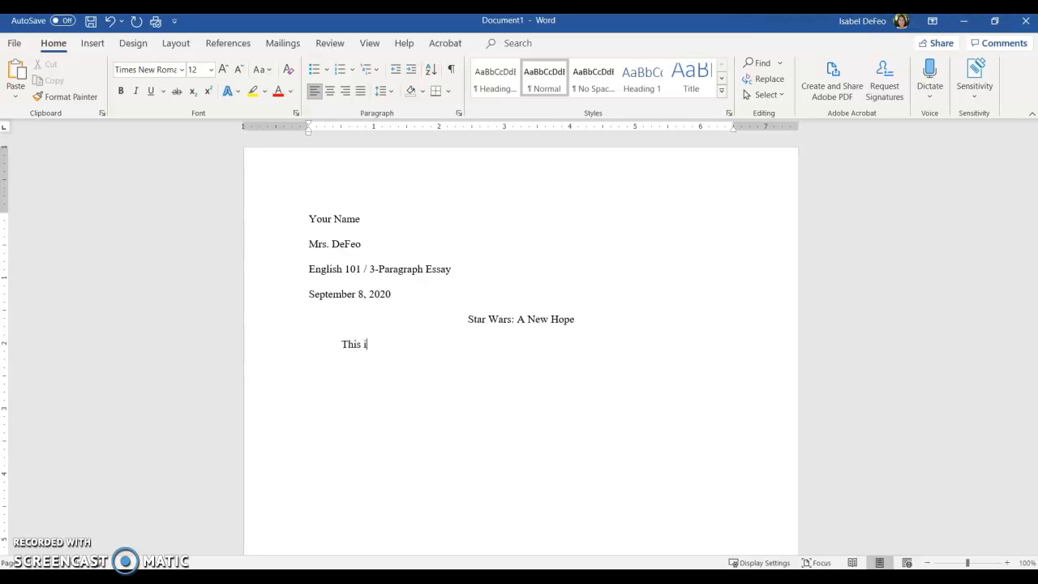
{"action": "type", "text": "troduction paragraph. I will"}
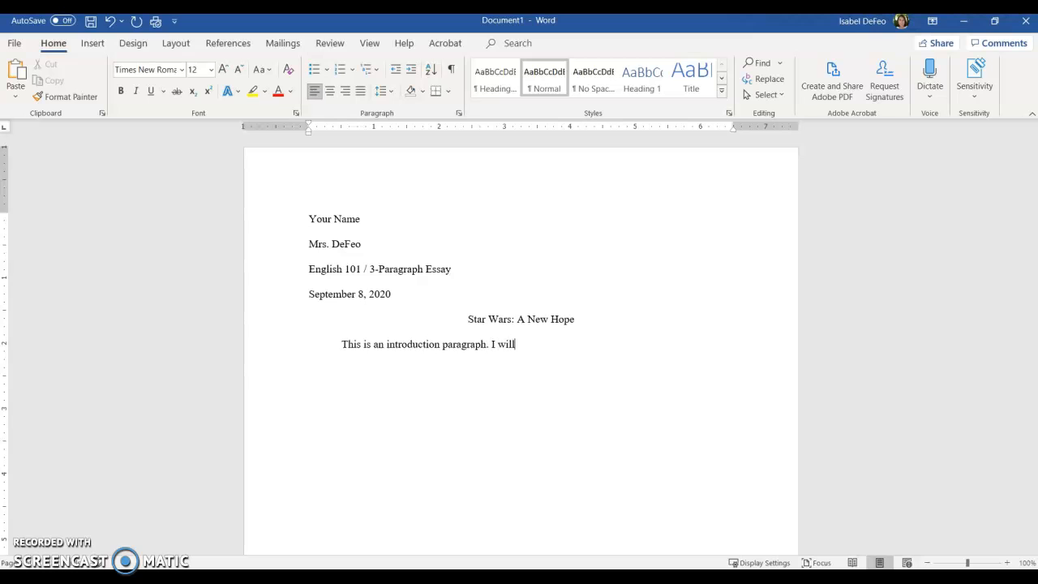
{"action": "type", "text": " write ab bo"}
{"action": "key", "text": "BackSpace"}
{"action": "key", "text": "BackSpace"}
{"action": "key", "text": "BackSpace"}
{"action": "key", "text": "BackSpace"}
{"action": "type", "text": "bunch here. And I"}
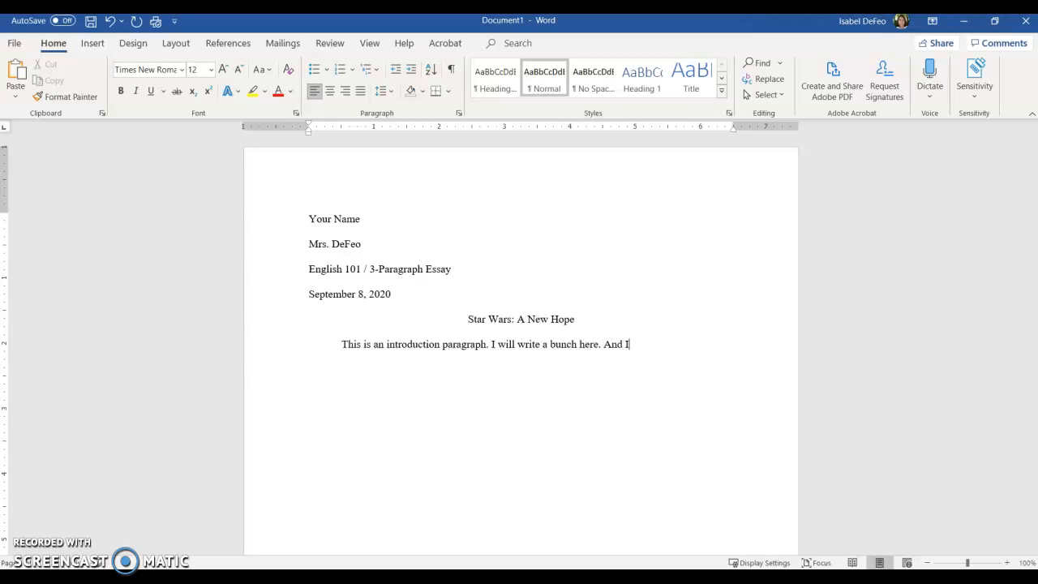
{"action": "type", "text": " will end with the thesis."}
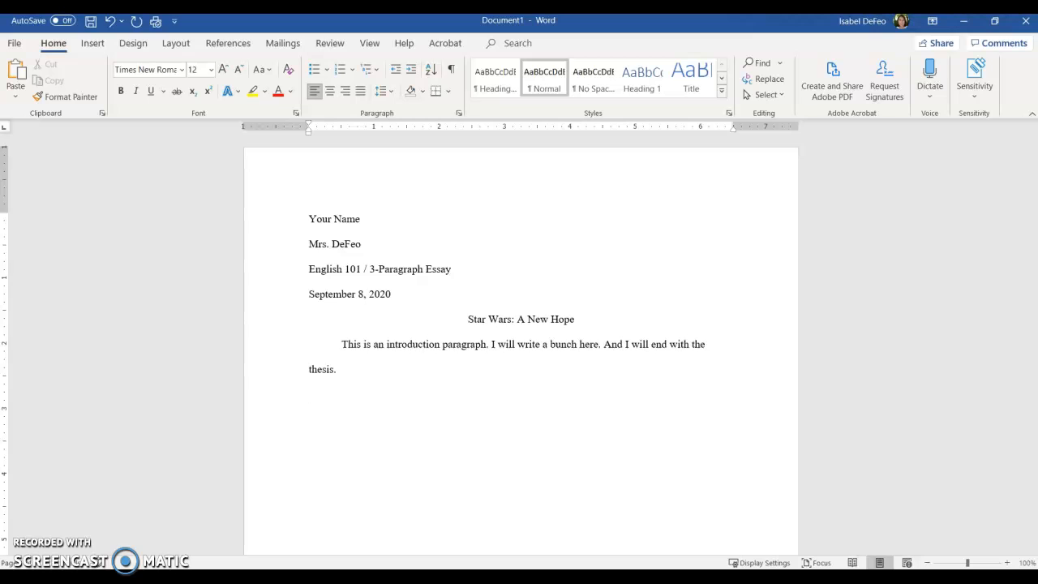
Add a second indented paragraph below the introduction reading "Let's indent this new paragraph.".
{"action": "type", "text": "Let's indent this new paragraph."}
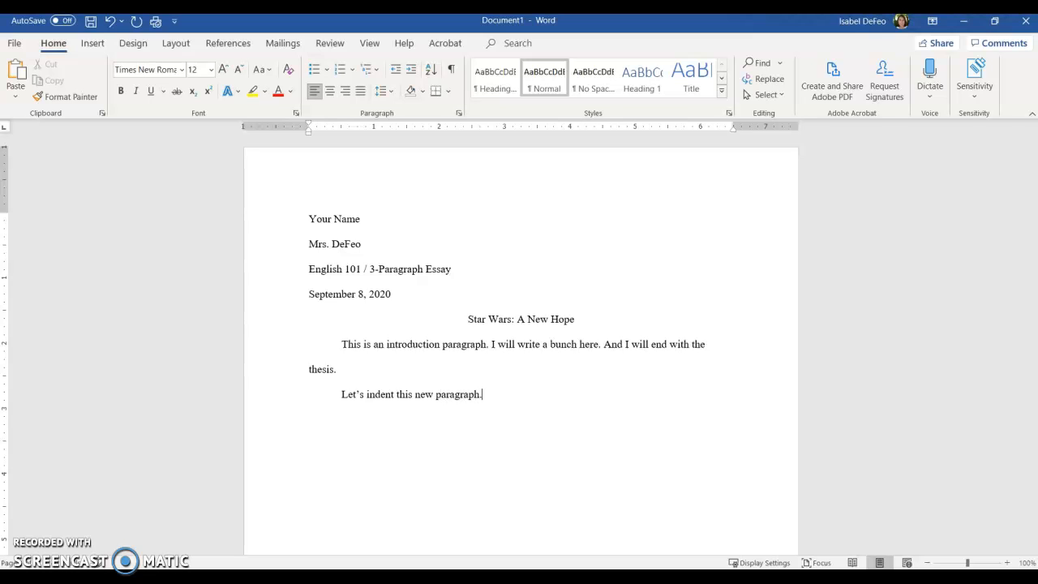